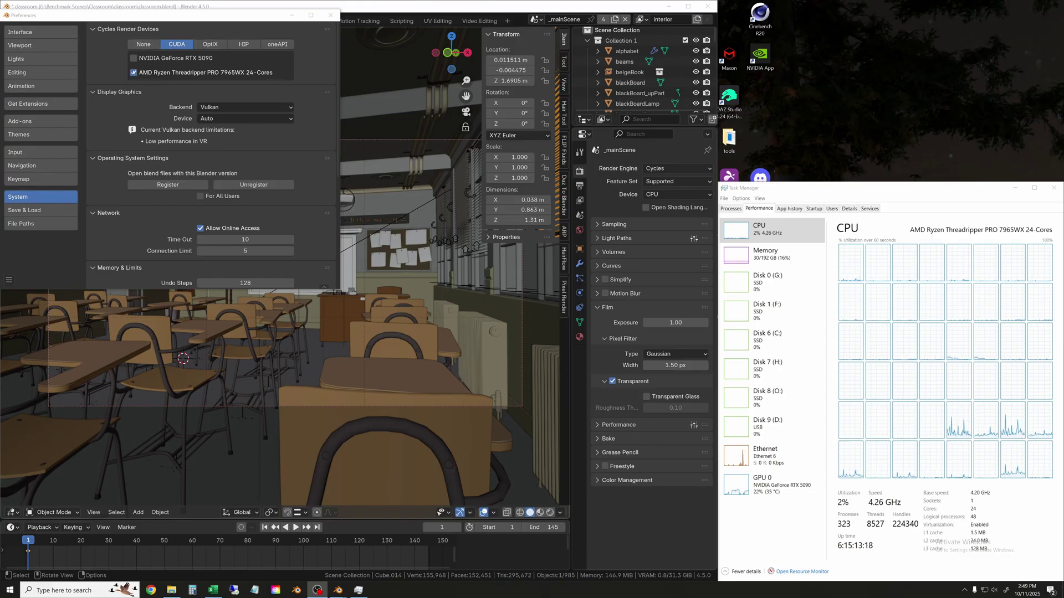
- Close Preferences and render the classroom frame in Cycles on the CPU, finishing in 1:36.97
click(331, 15)
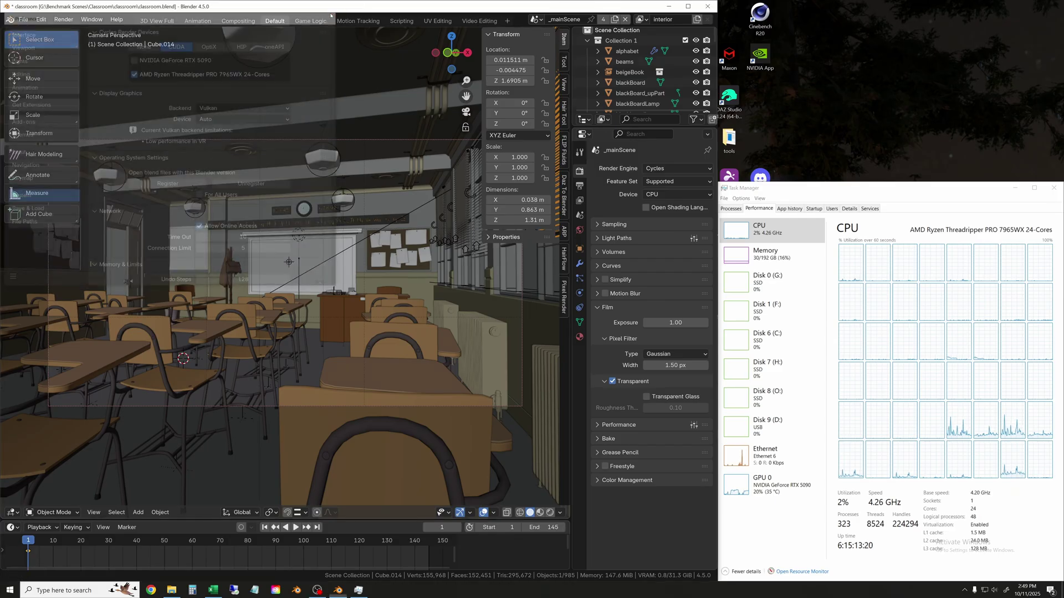
click(63, 20)
click(72, 32)
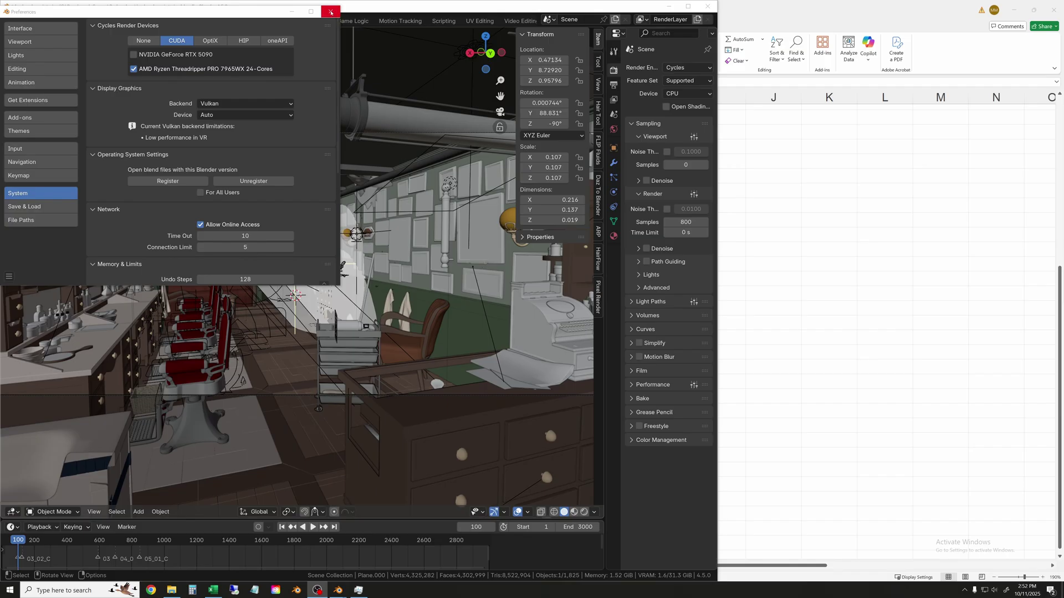
- Close Preferences and render the barbershop frame on the CPU with F12
click(331, 11)
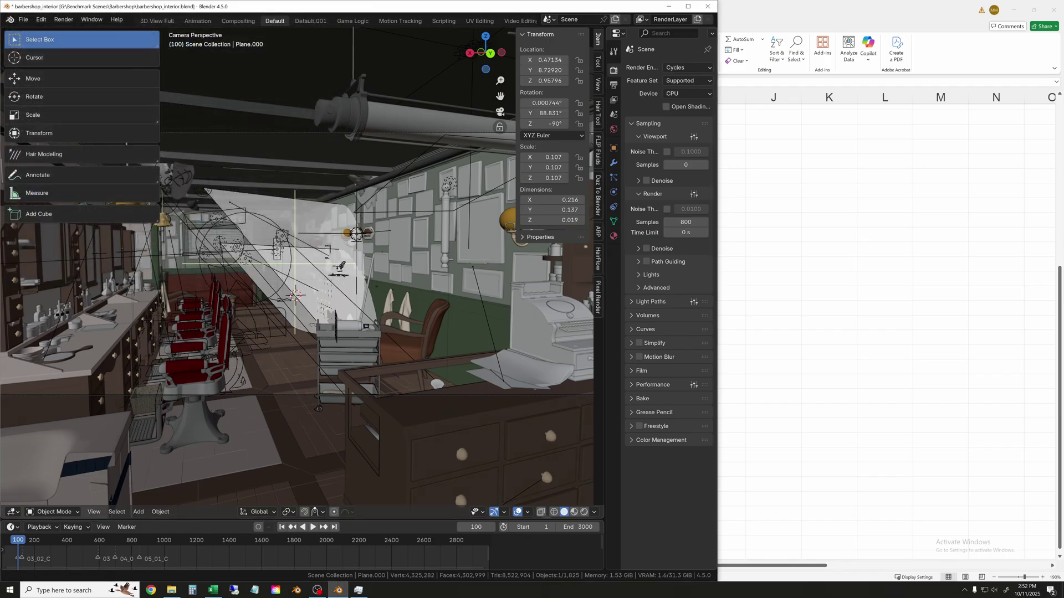
key(F12)
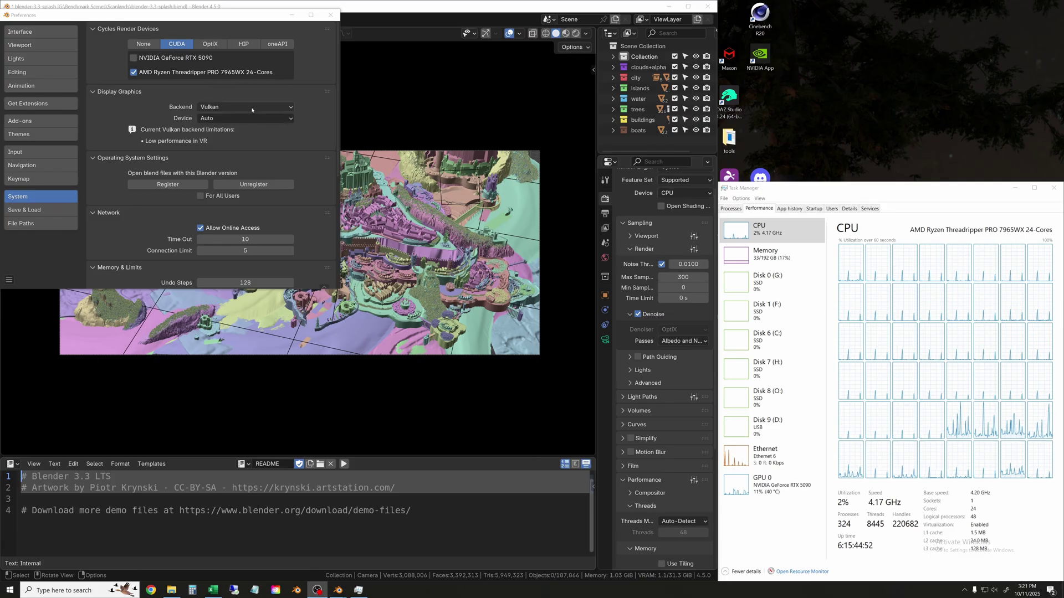
- Close Preferences and render the 3.3 splash scene frame on the CPU, finishing in 4:19.47
click(331, 15)
click(64, 20)
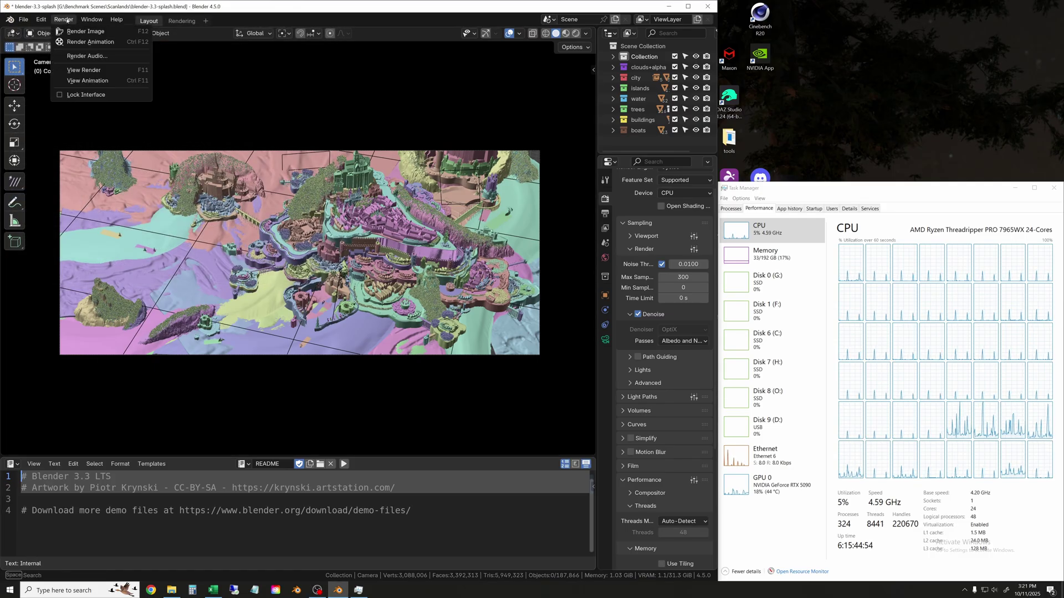
click(78, 31)
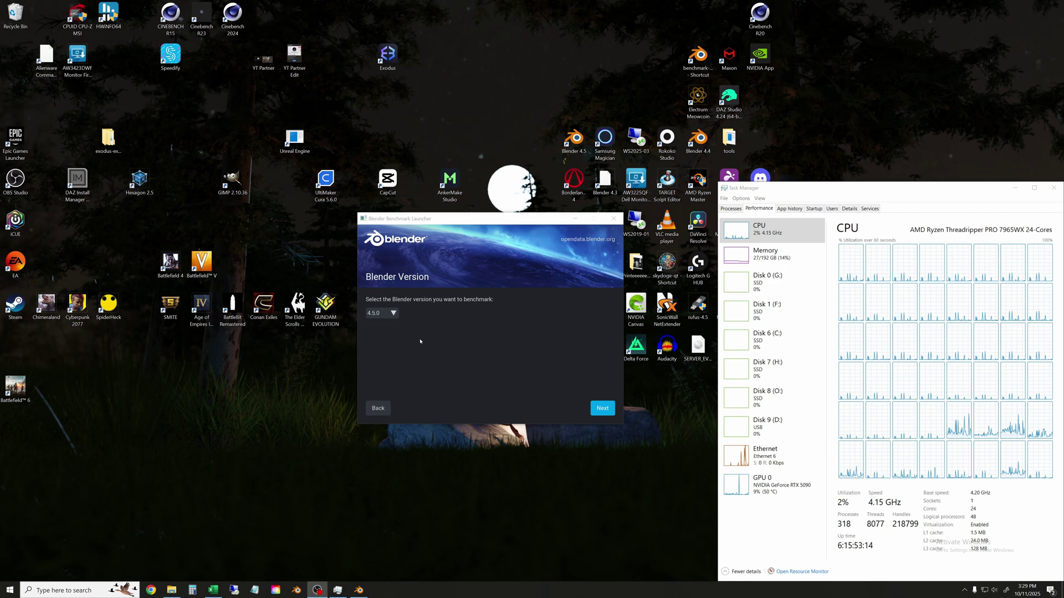
- Choose Blender 4.4.0 in the Benchmark Launcher and advance past the scene list
click(392, 314)
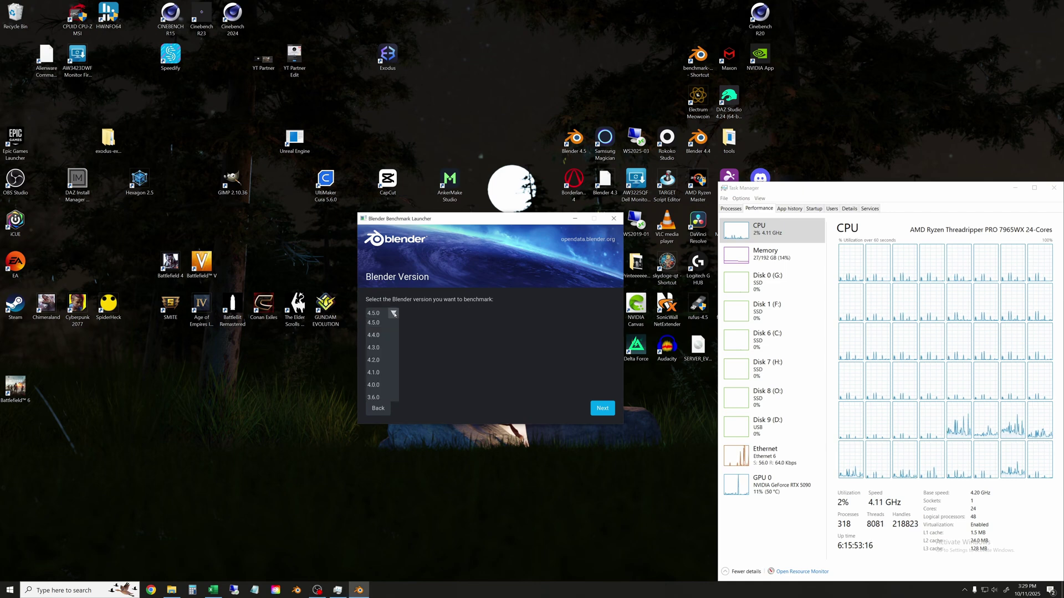
click(380, 335)
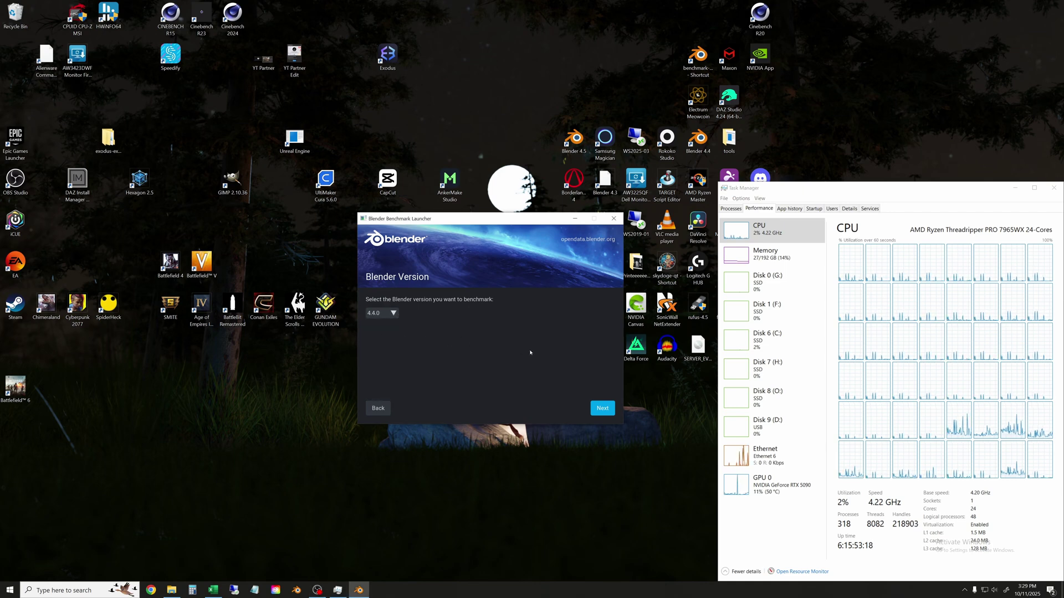
click(602, 408)
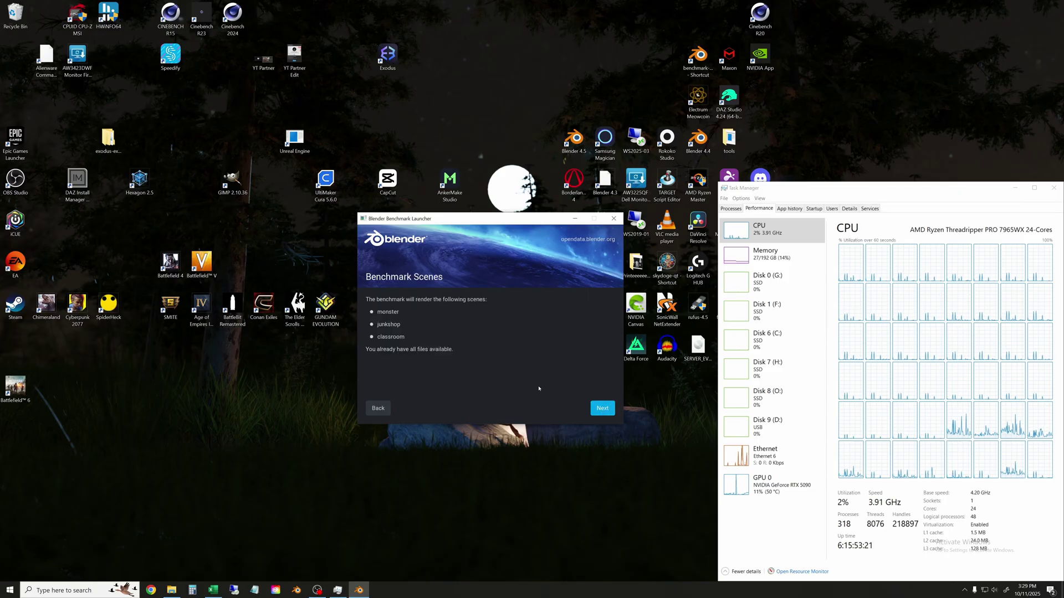
click(594, 408)
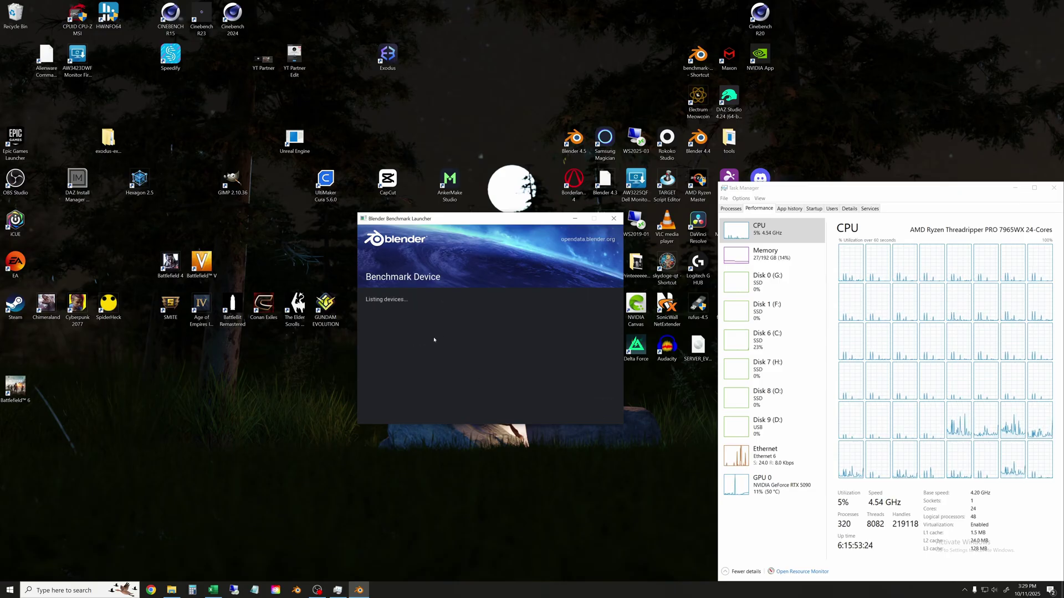
- Keep the Threadripper CPU as the benchmark device and start the benchmark run
click(434, 314)
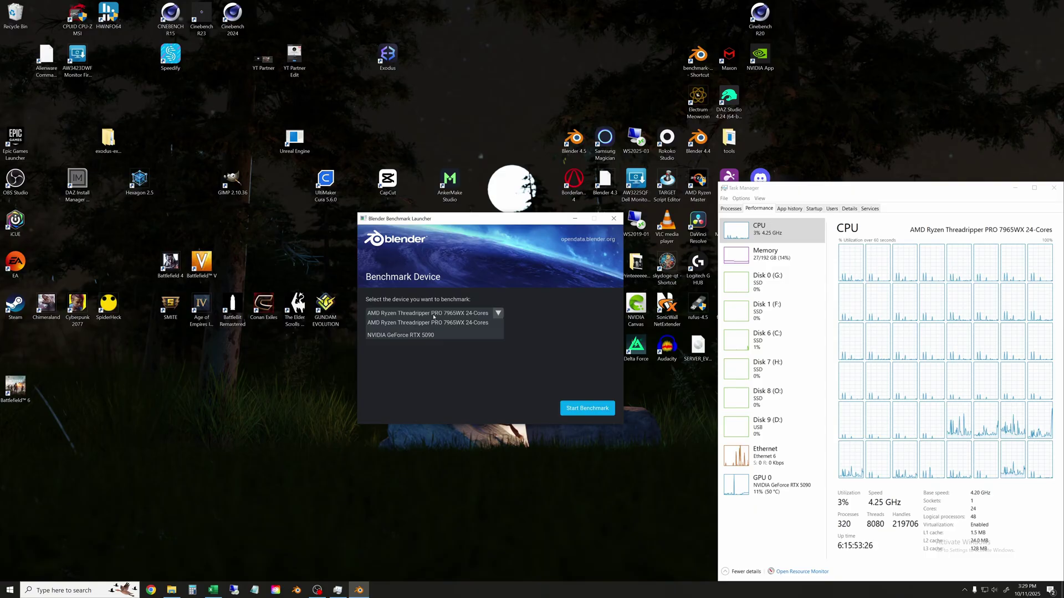
click(434, 322)
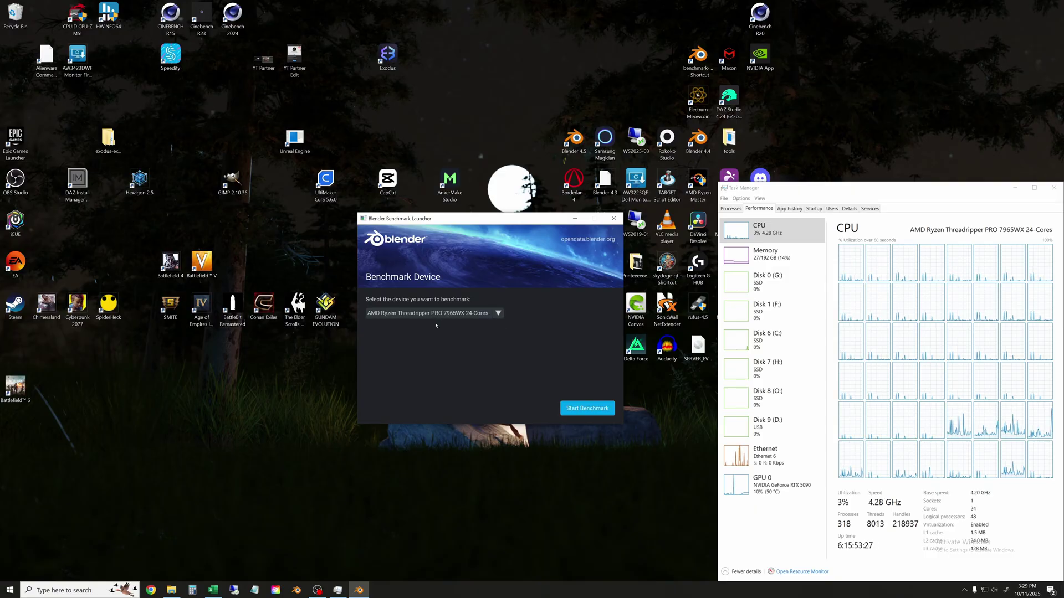
click(593, 409)
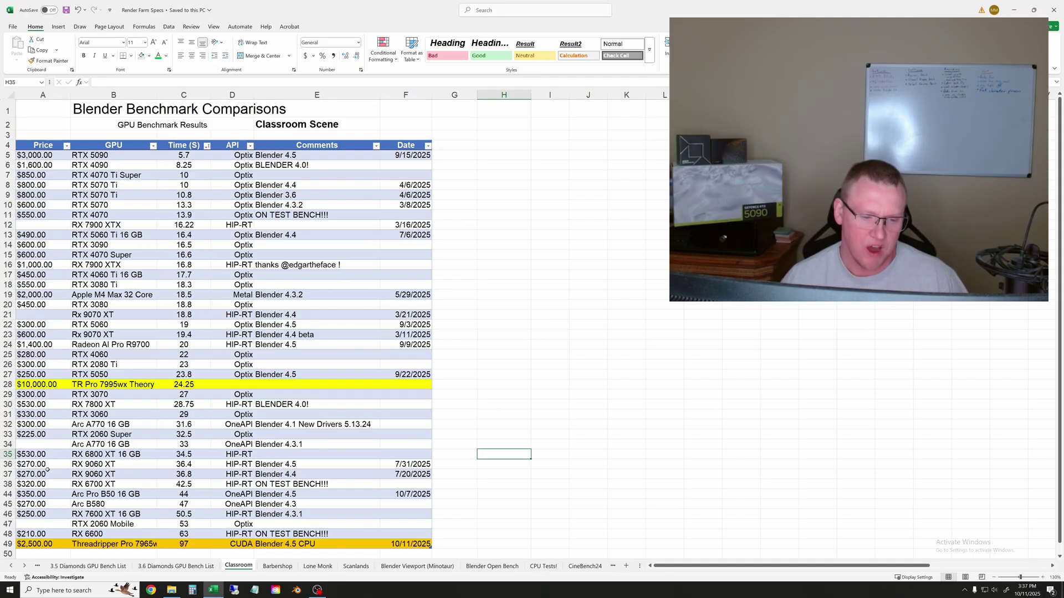
- Review the new Threadripper Pro row and rows 27–28 in the Classroom table
click(454, 375)
drag(33, 543, 423, 543)
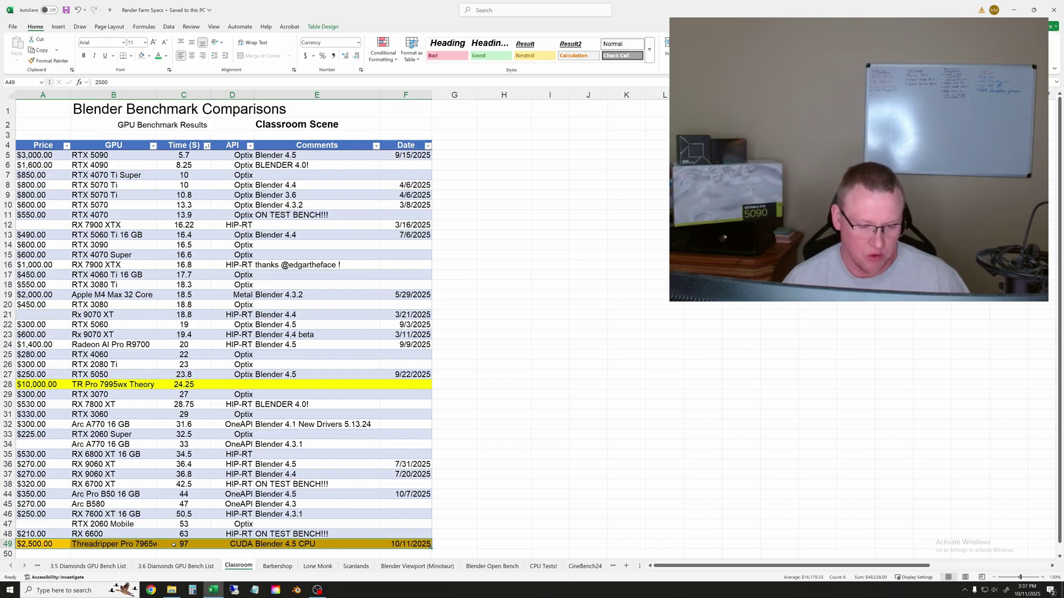
click(501, 474)
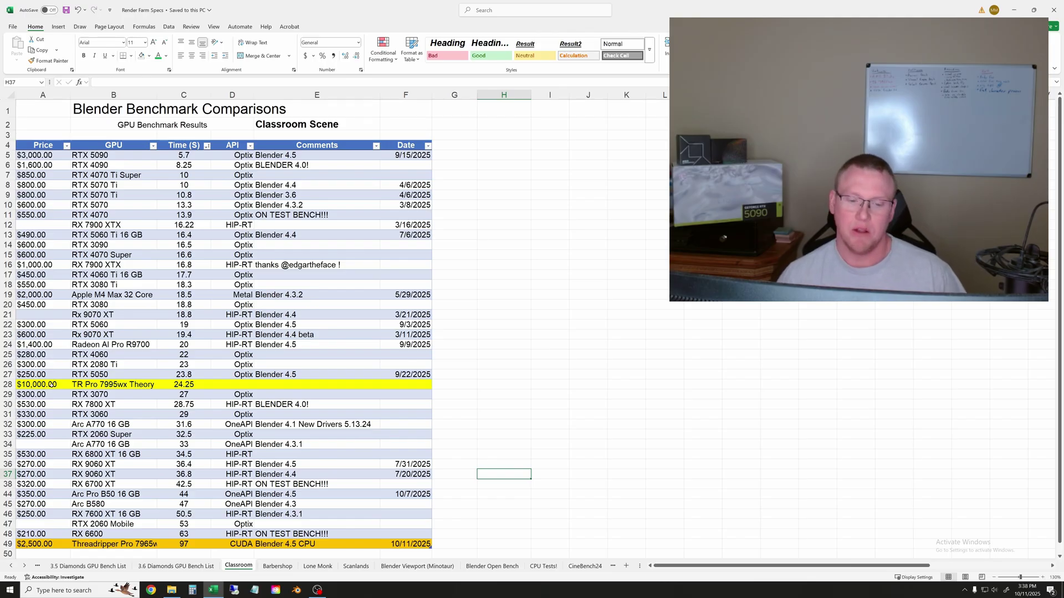
drag(35, 383, 418, 377)
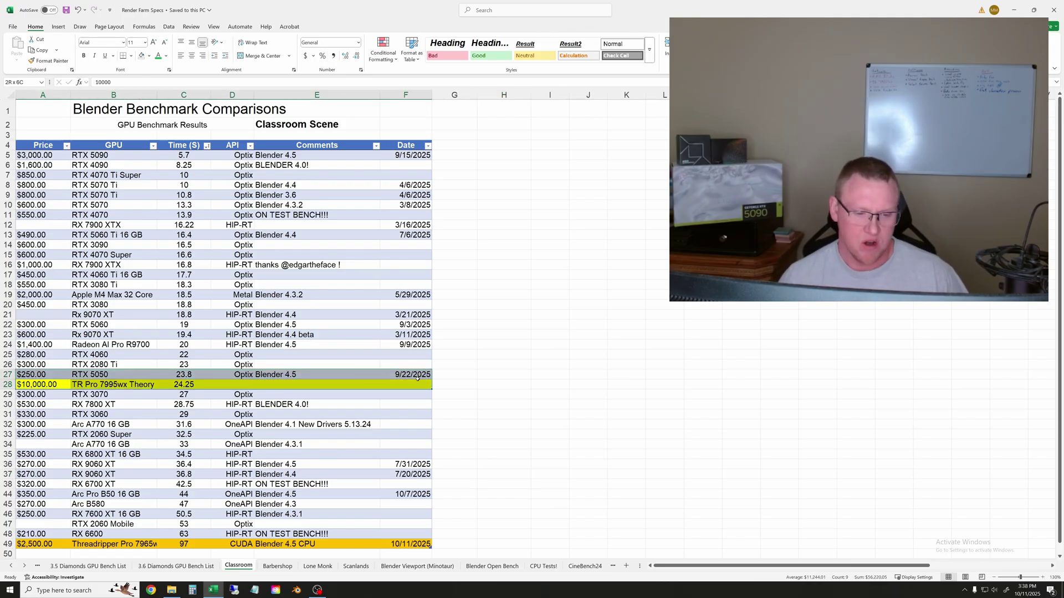
click(501, 394)
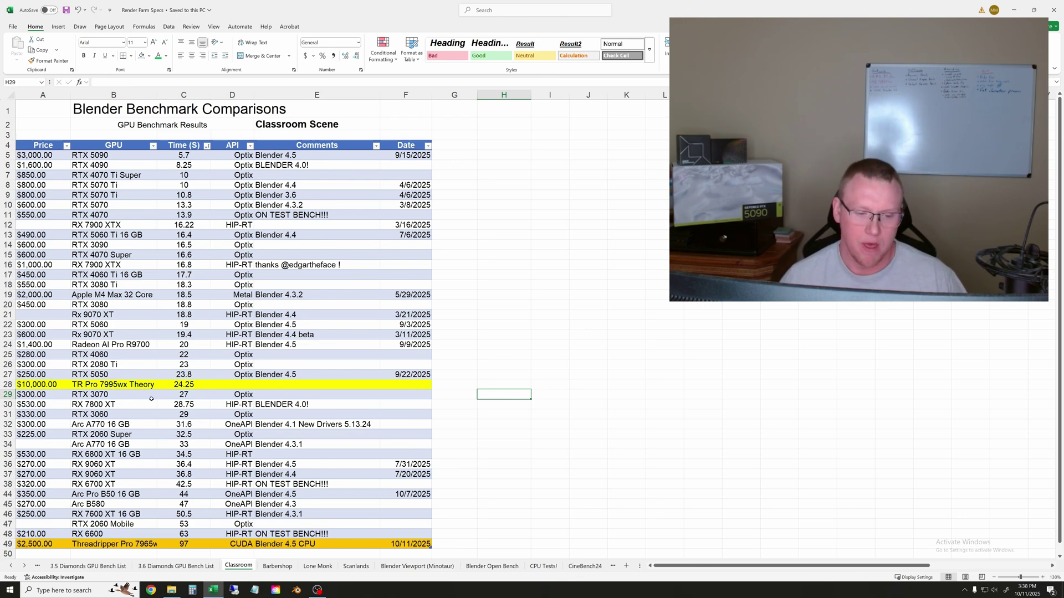
click(498, 385)
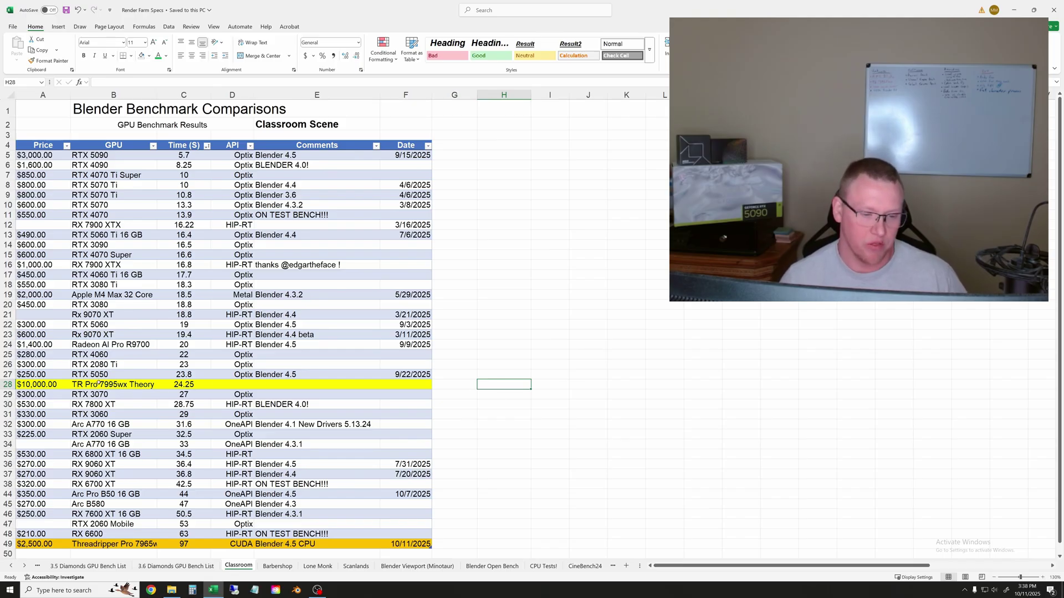
click(611, 416)
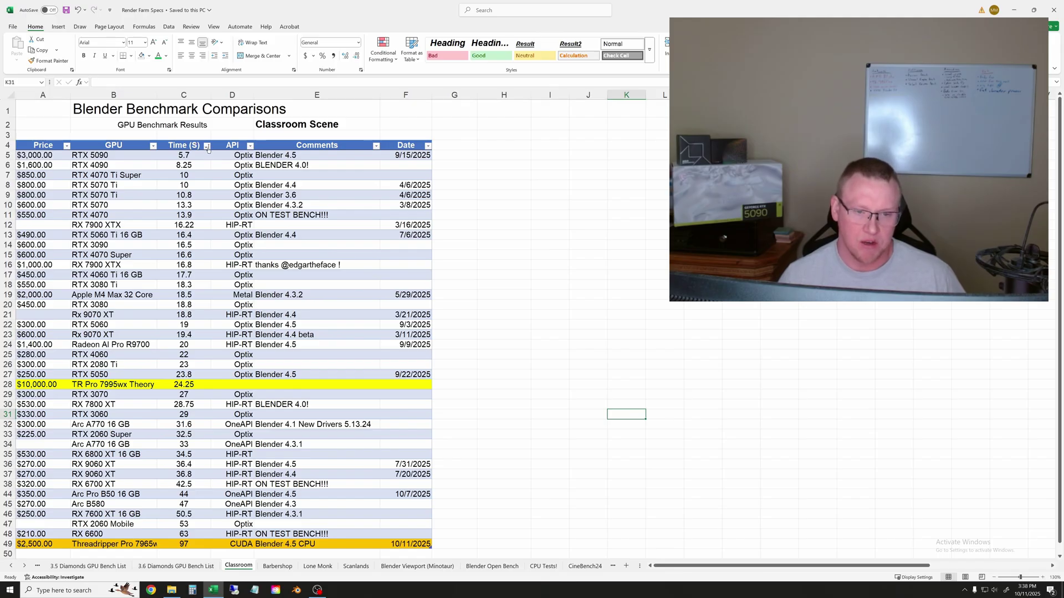
click(537, 385)
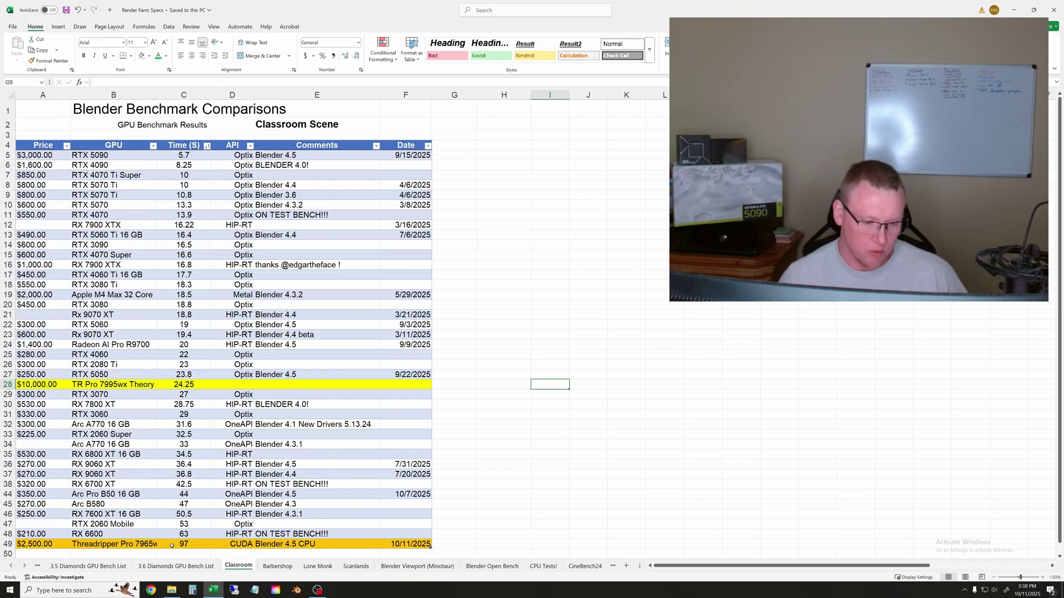
- Compare the Threadripper's 97 s classroom time with the RX 6600's 63 s, then show the Barbershop sheet
click(195, 545)
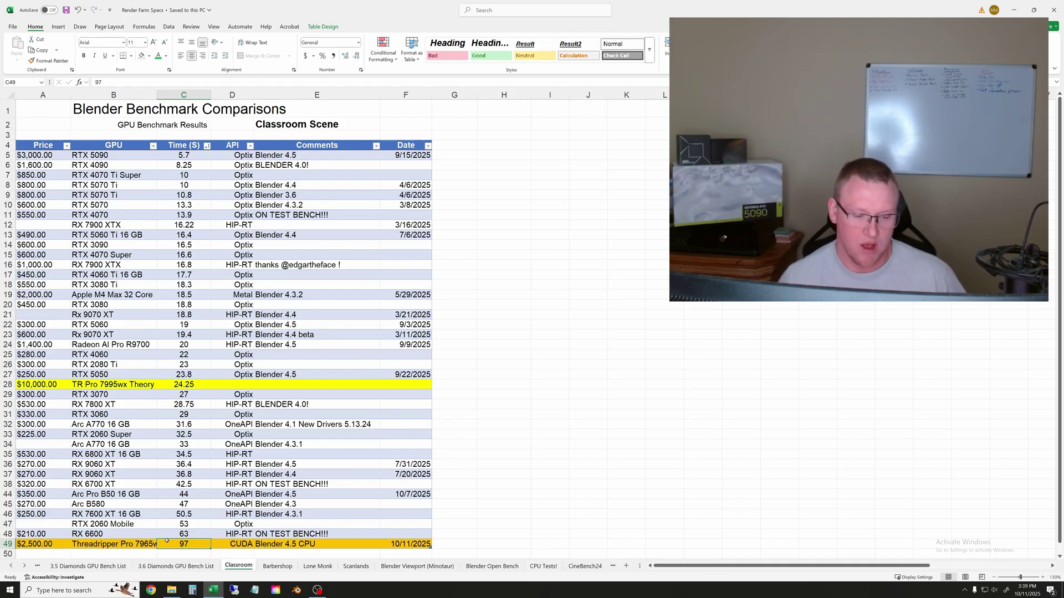
click(123, 536)
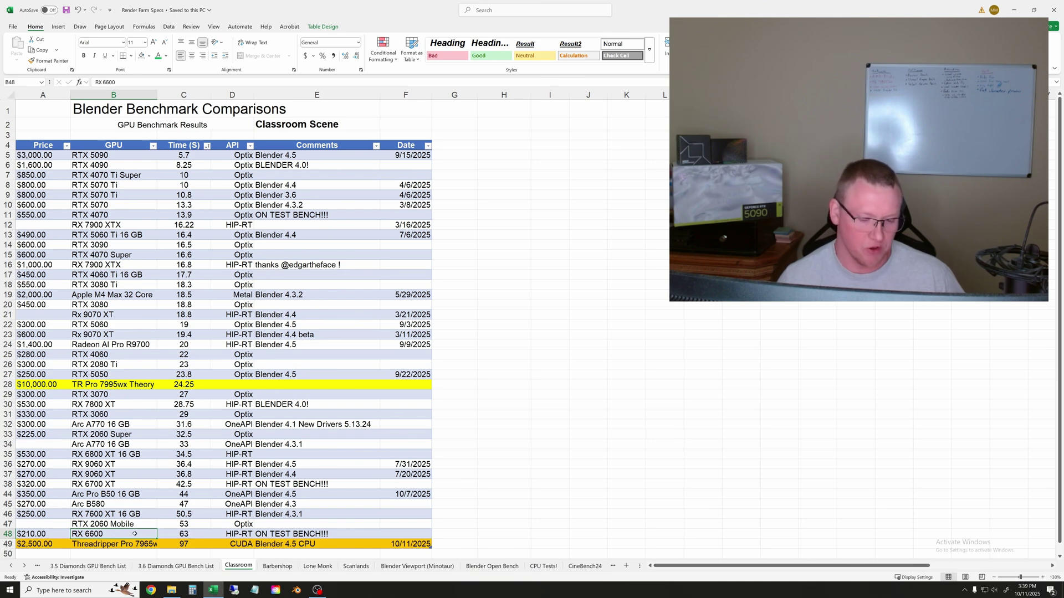
click(197, 537)
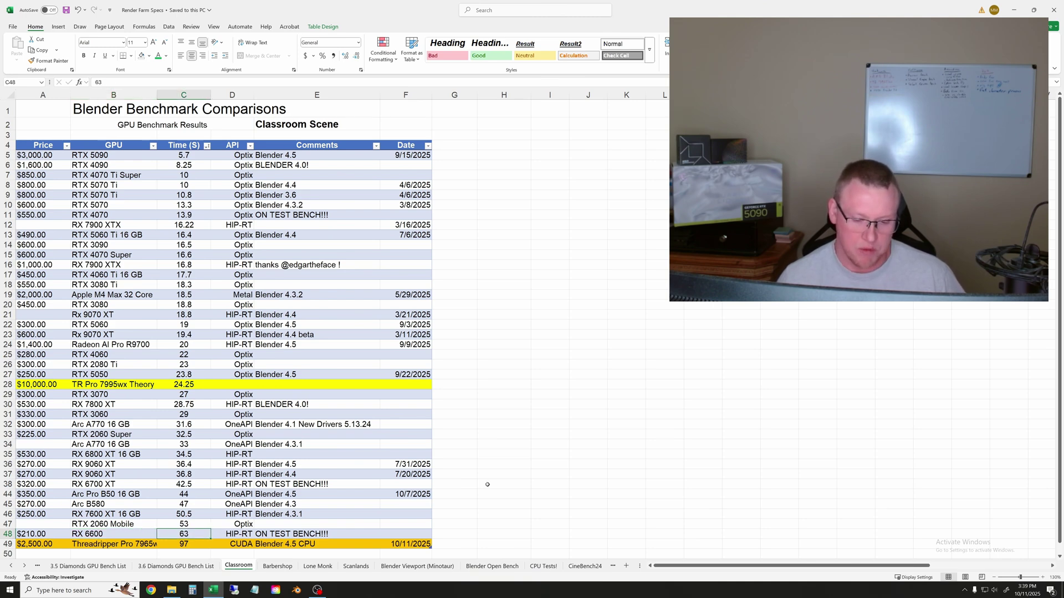
click(544, 502)
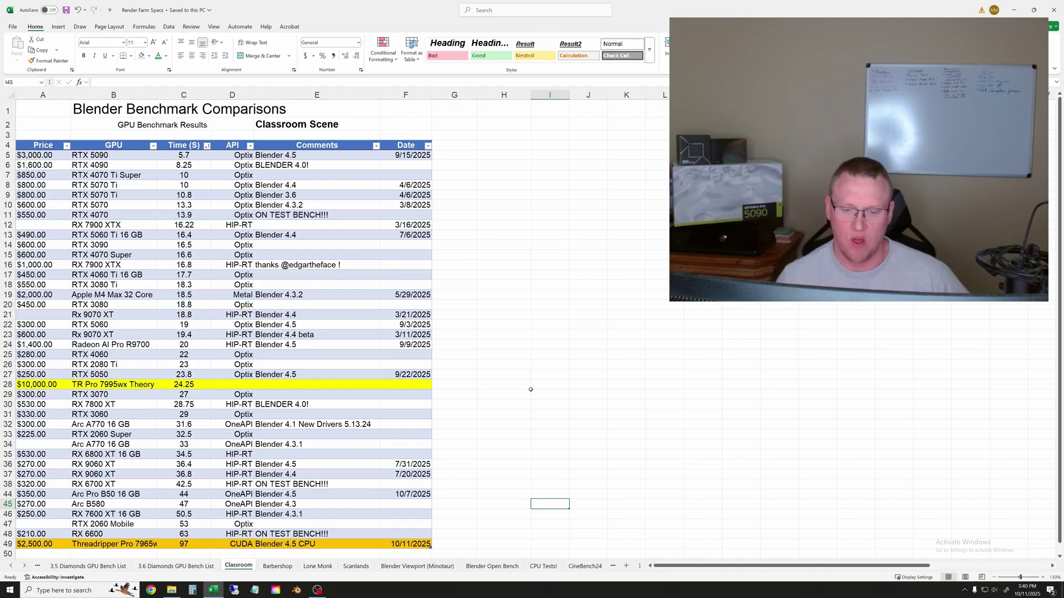
click(529, 388)
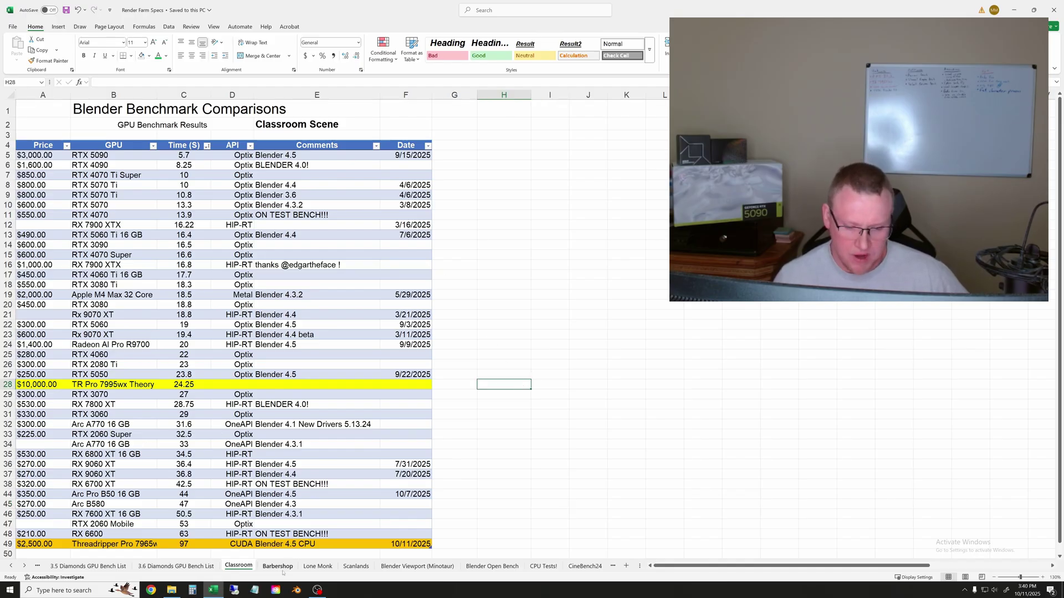
click(275, 567)
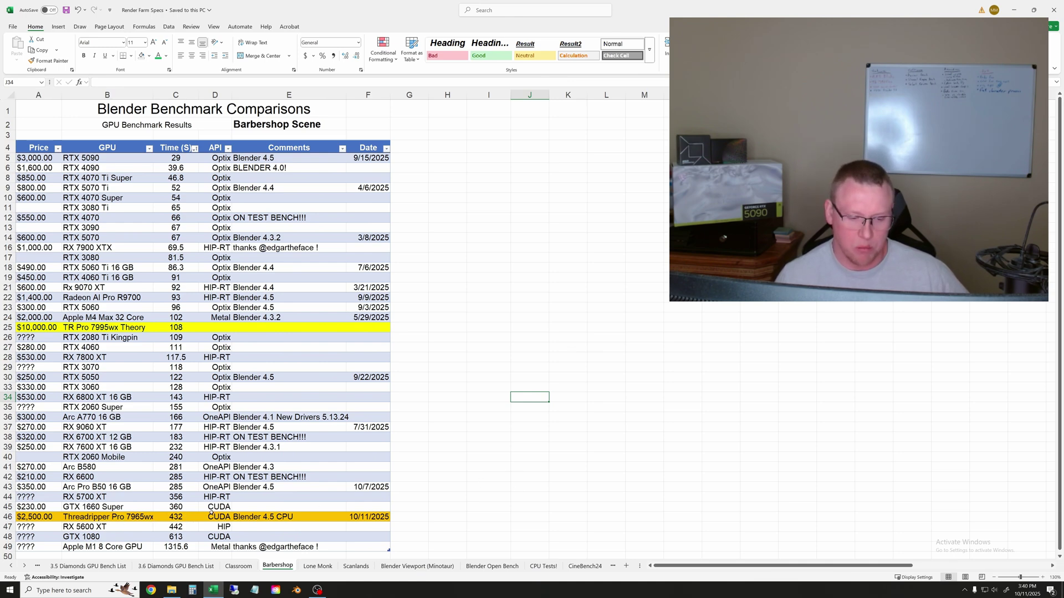
- Inspect the CPU's Barbershop time formula and the GTX 1660 Super's 360 s time
key(Left)
key(Down)
key(Down)
key(Down)
key(Down)
key(Down)
key(Down)
key(Down)
key(Down)
key(Down)
key(Down)
key(Down)
key(Down)
key(Down)
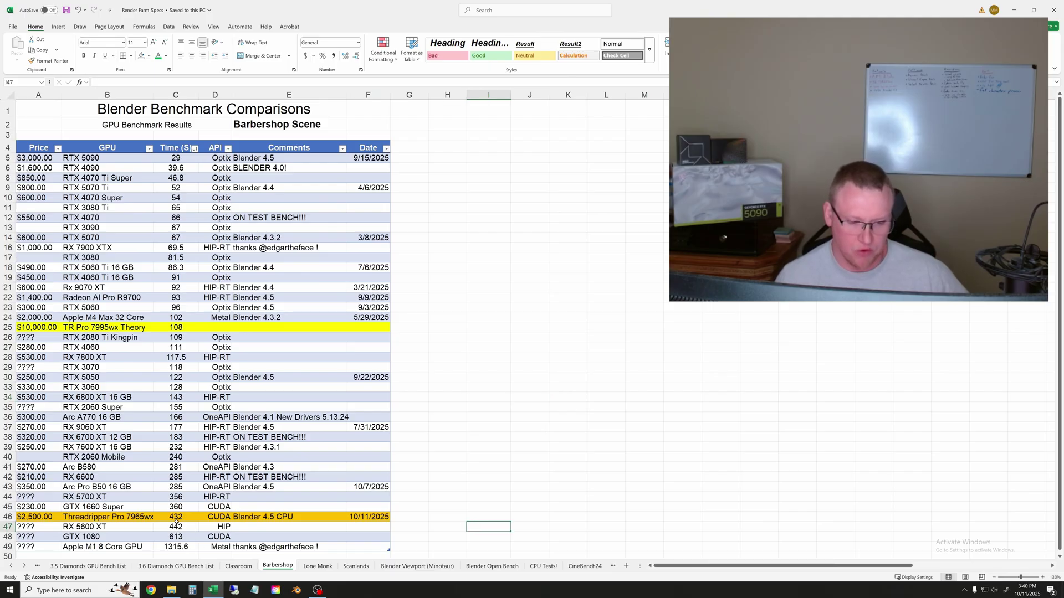
click(187, 518)
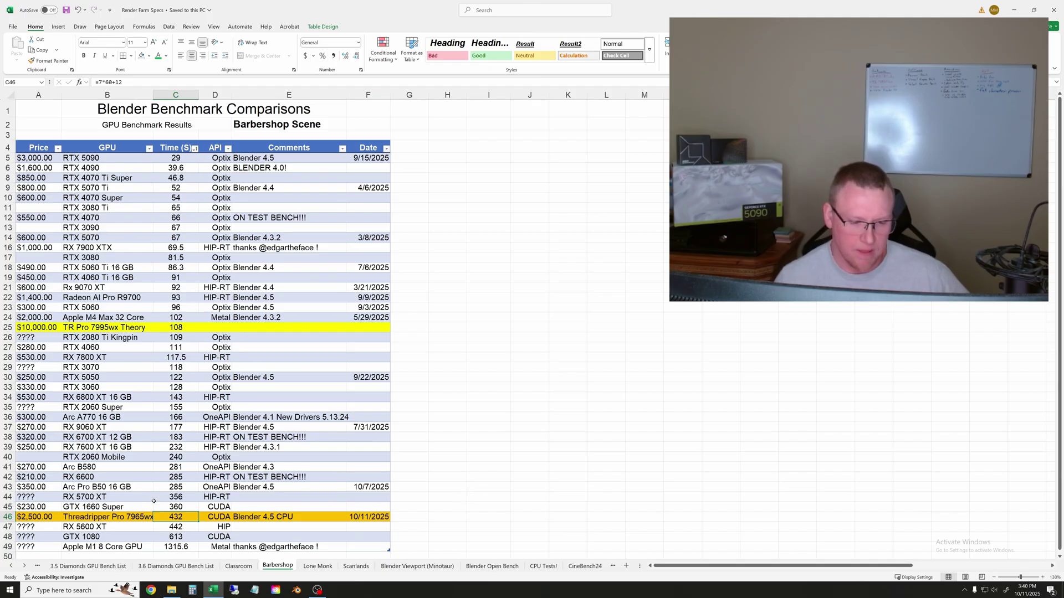
click(176, 508)
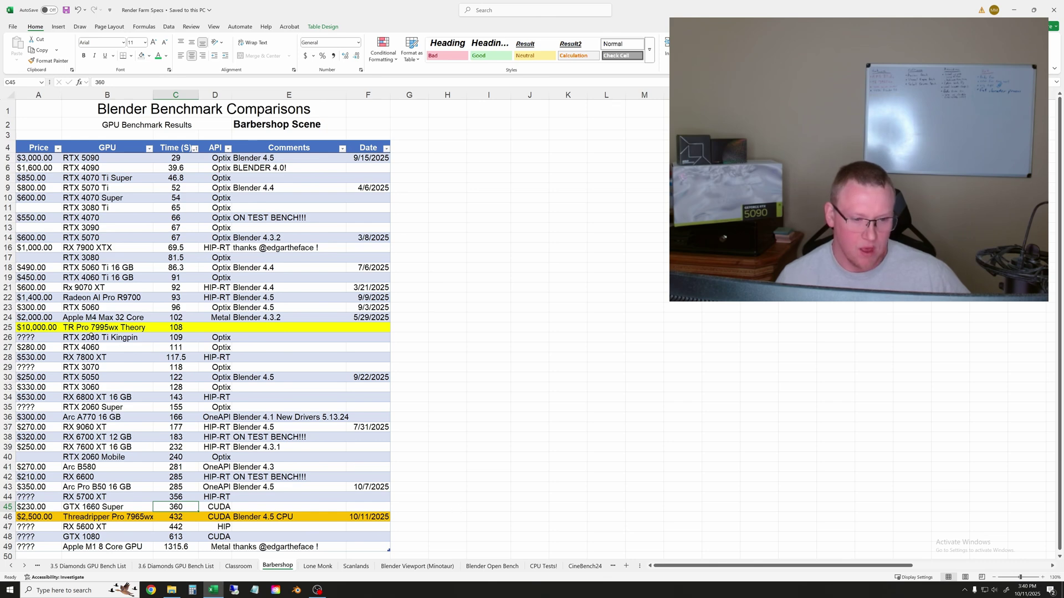
click(488, 358)
- Select the TR Pro theory row's price and name, then move to the Lone Monk sheet
drag(51, 330, 141, 328)
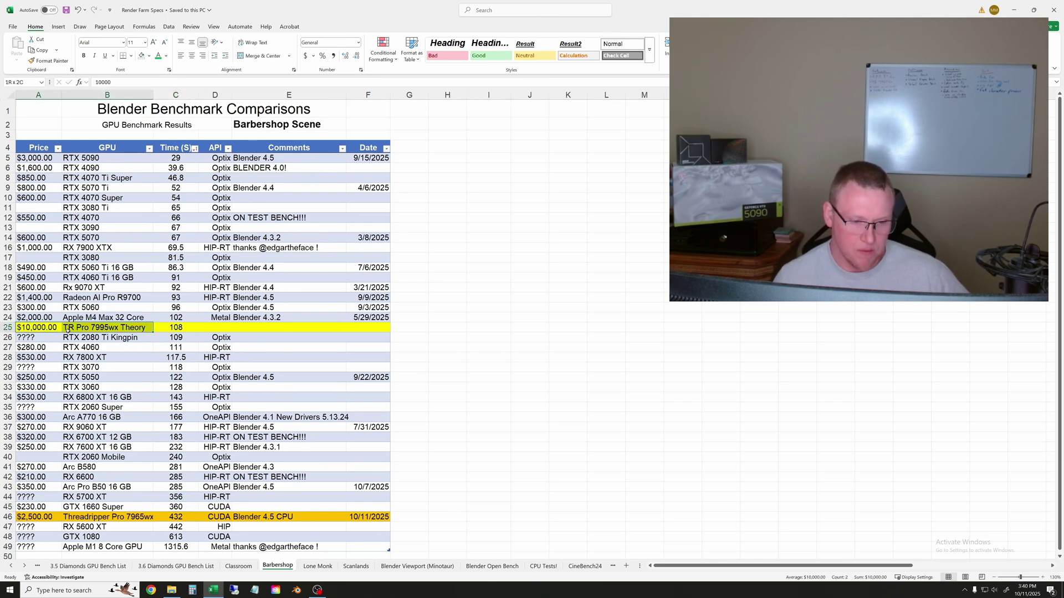
click(450, 327)
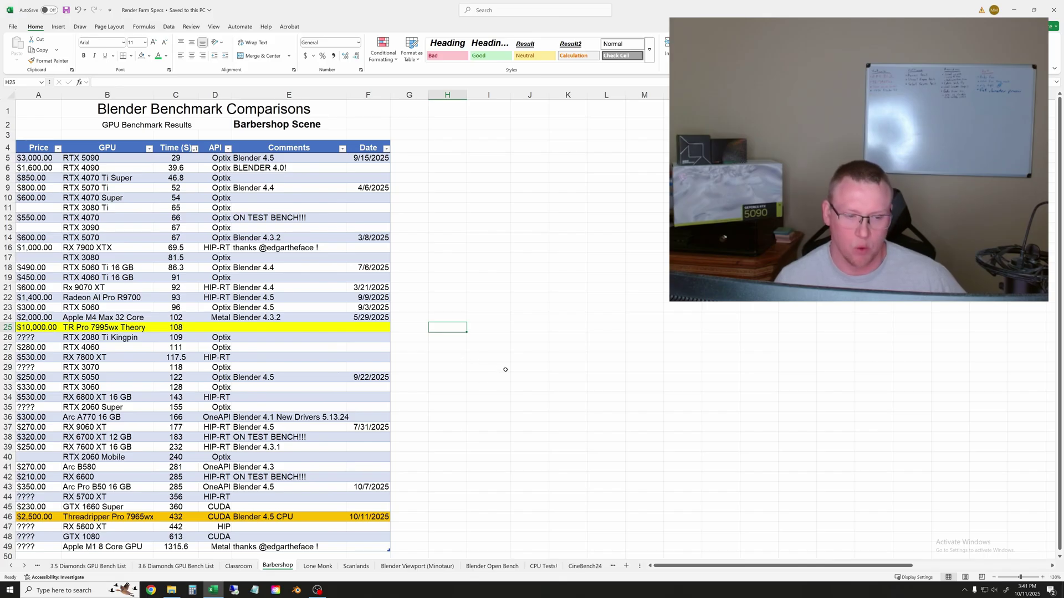
key(ctrl+Page_Down)
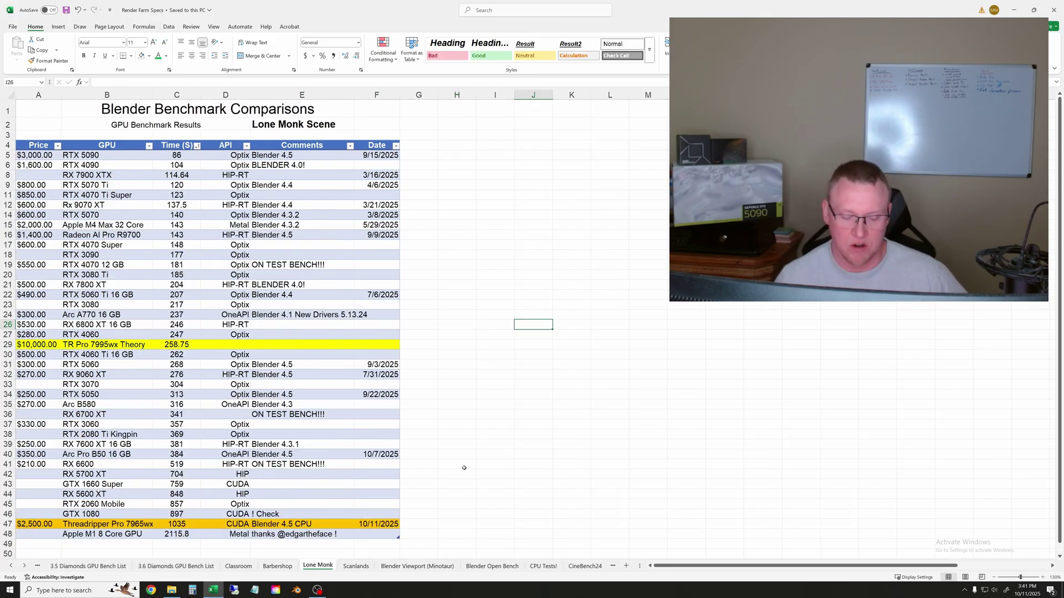
- Inspect the CPU's Lone Monk time formula and the TR Pro theory price, then open the Scanlands sheet
click(436, 447)
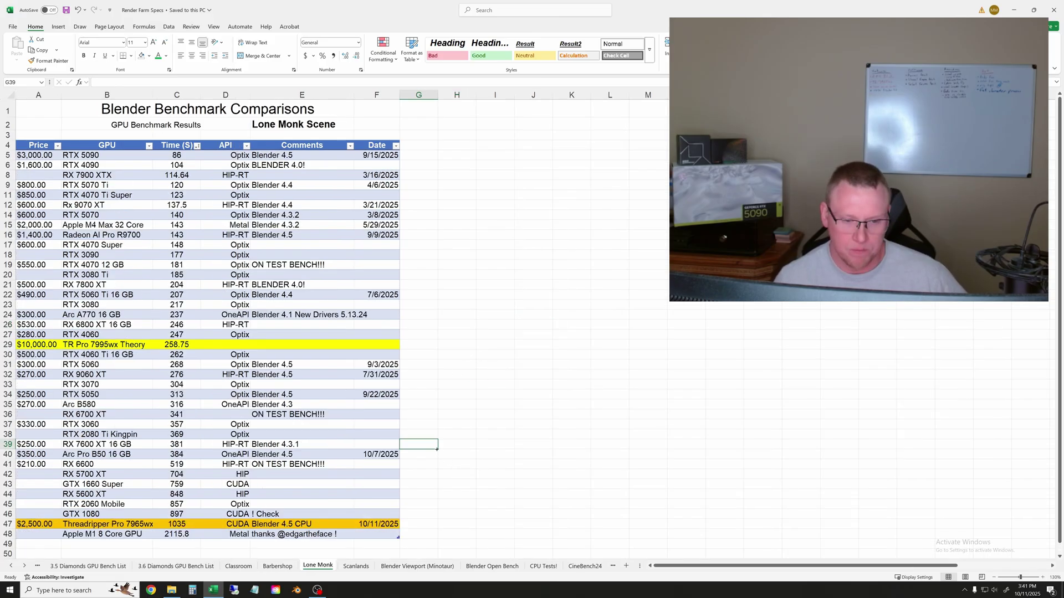
click(185, 524)
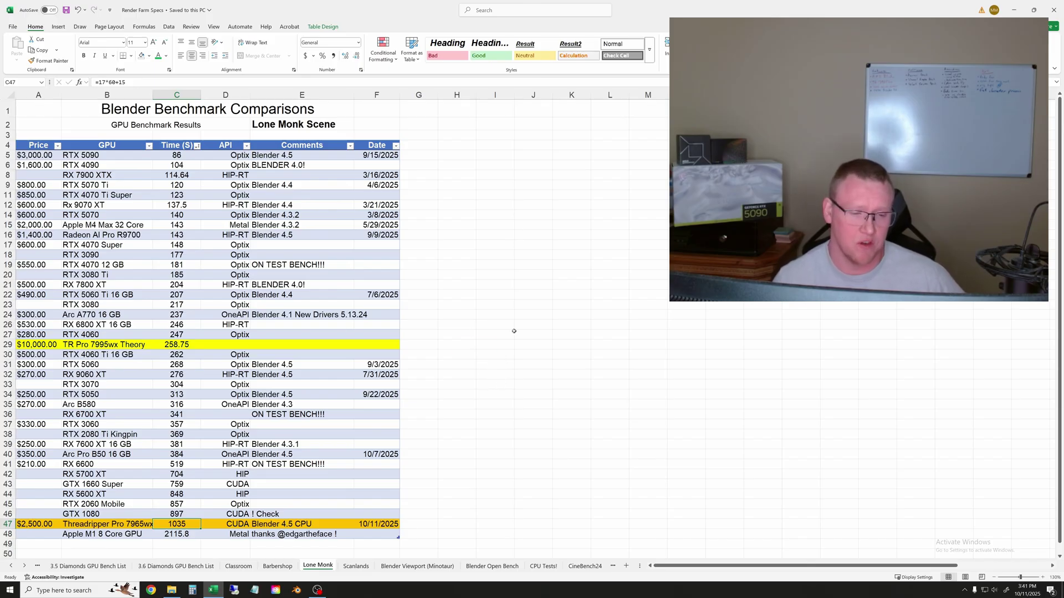
click(56, 344)
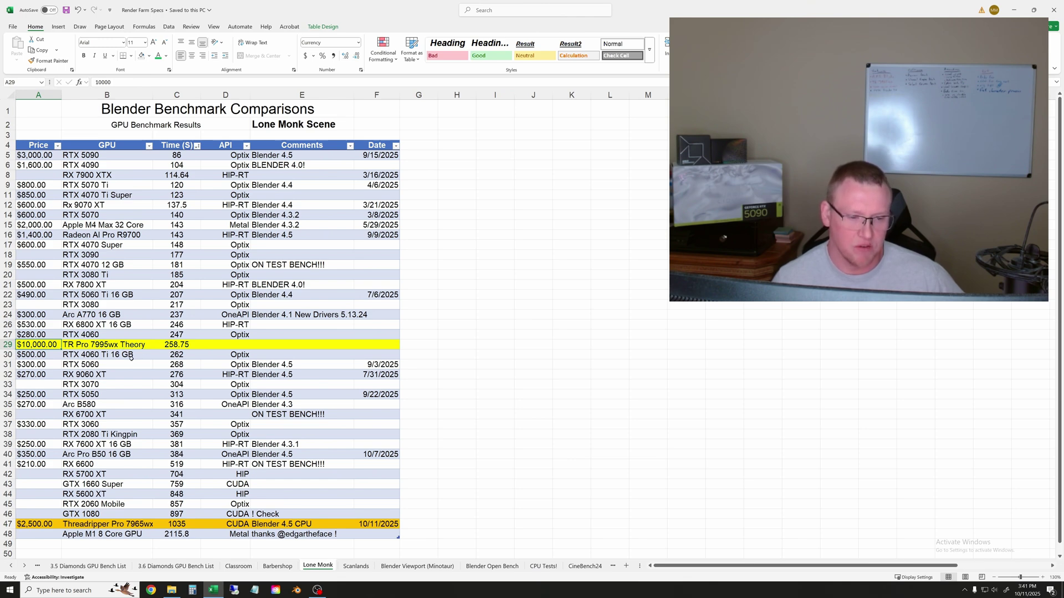
click(527, 357)
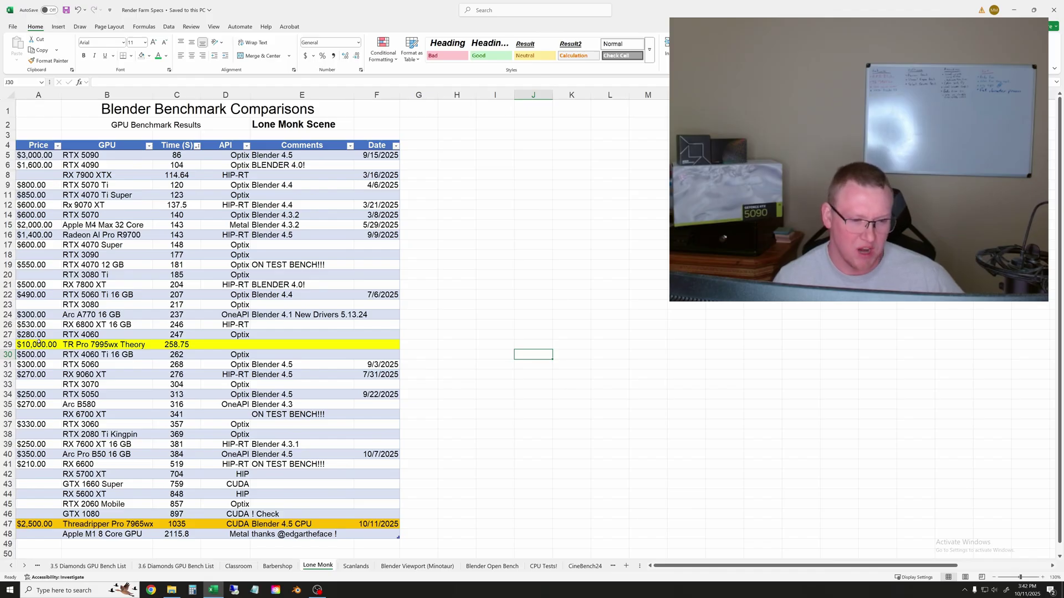
key(ctrl+Page_Down)
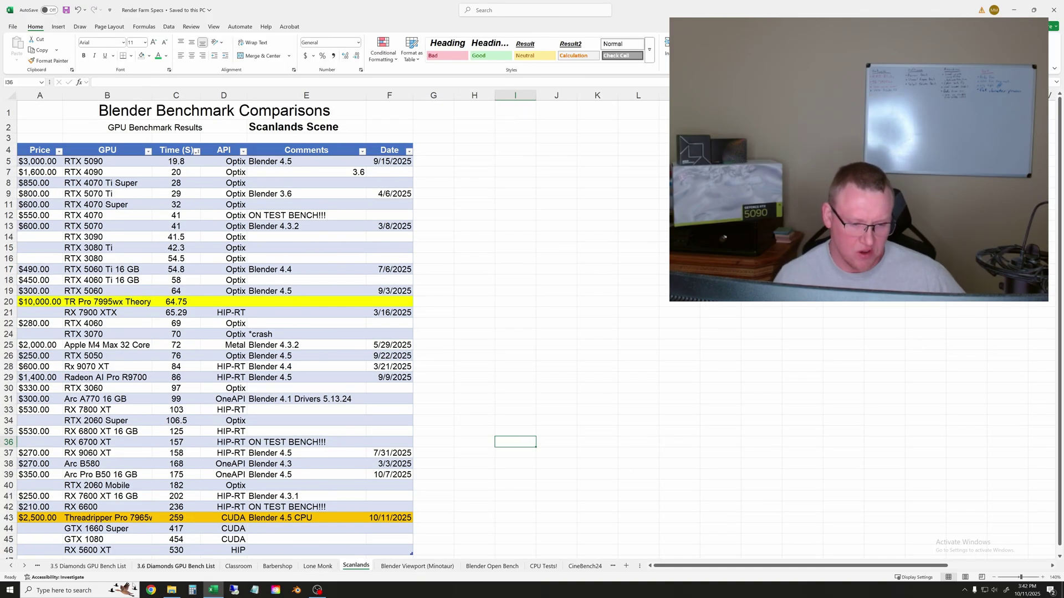
click(181, 518)
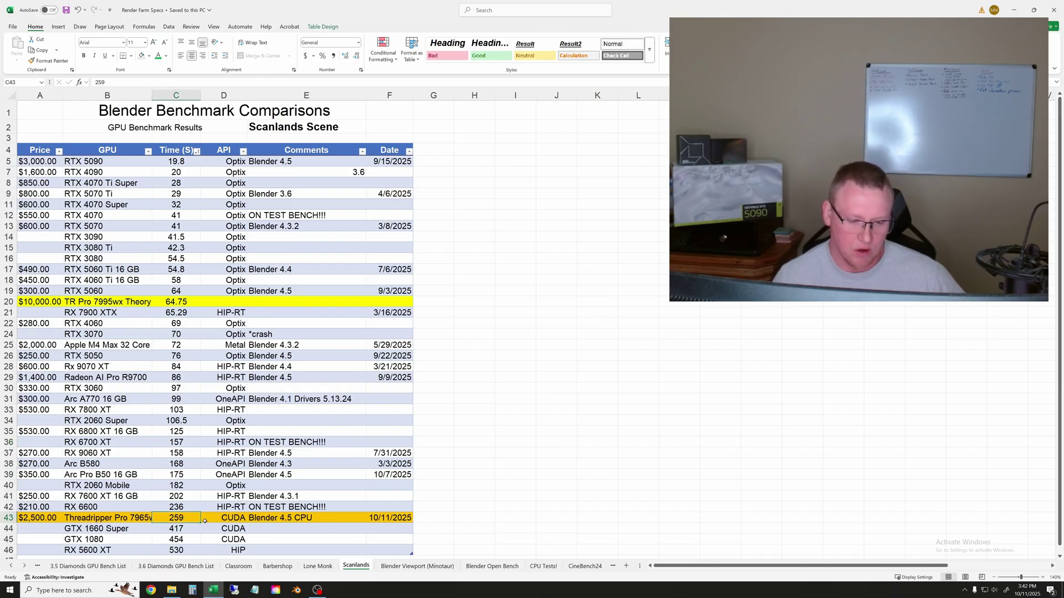
key(Up)
text(238)
key(Return)
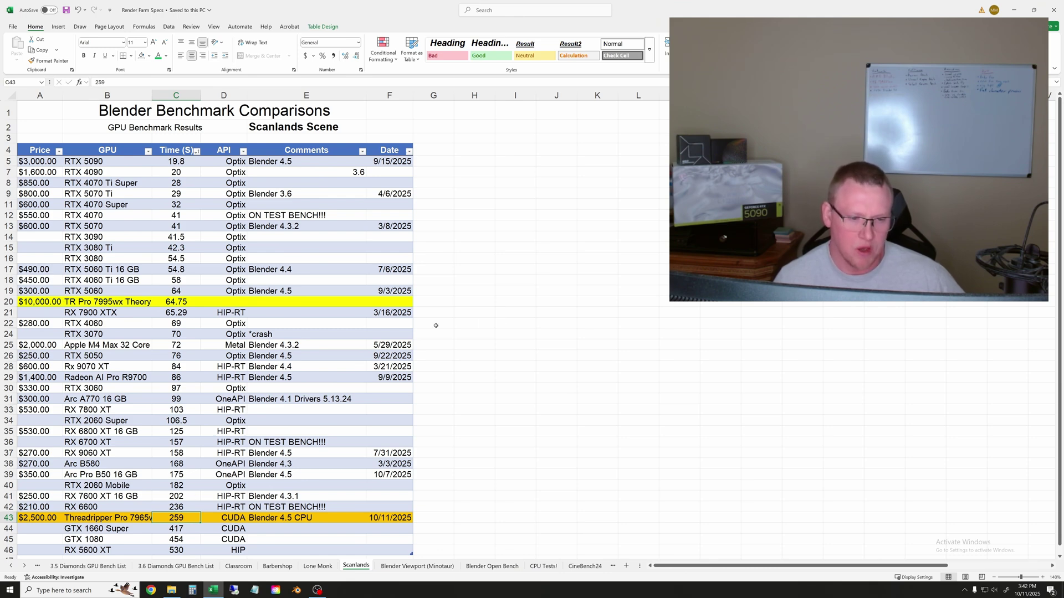
click(556, 334)
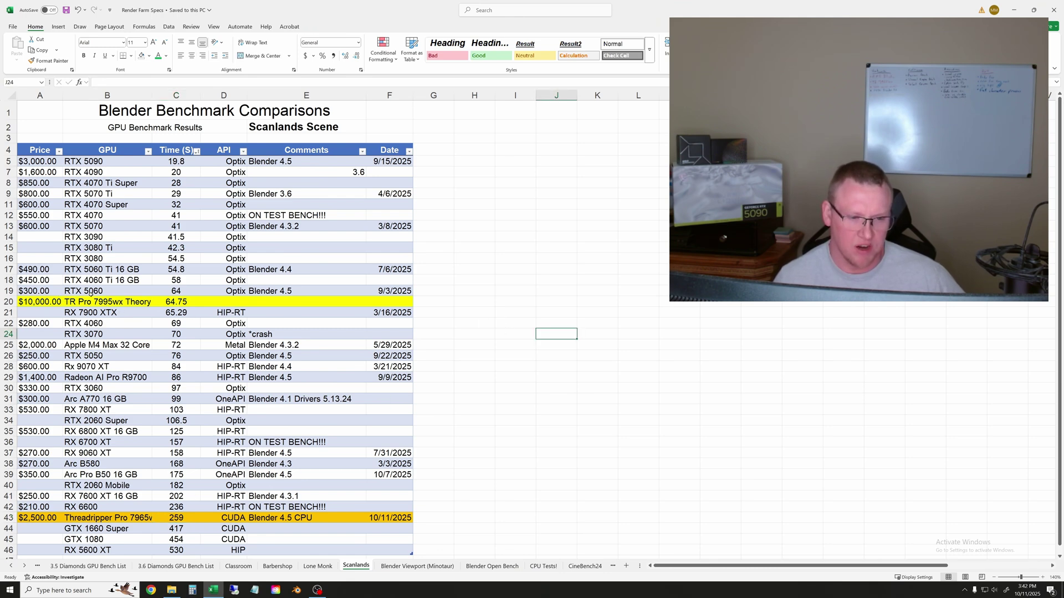
click(112, 312)
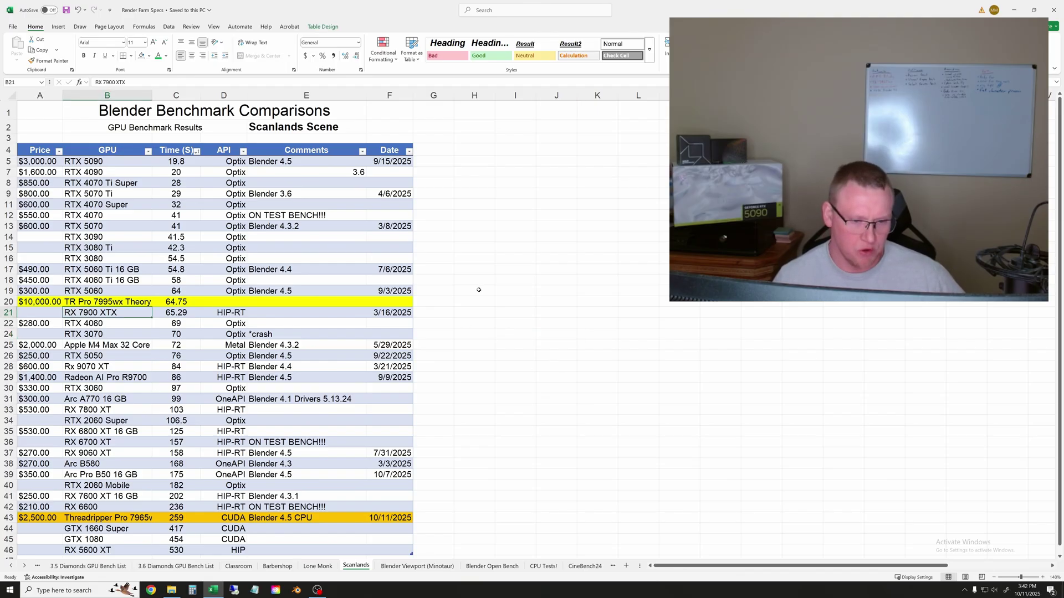
click(478, 290)
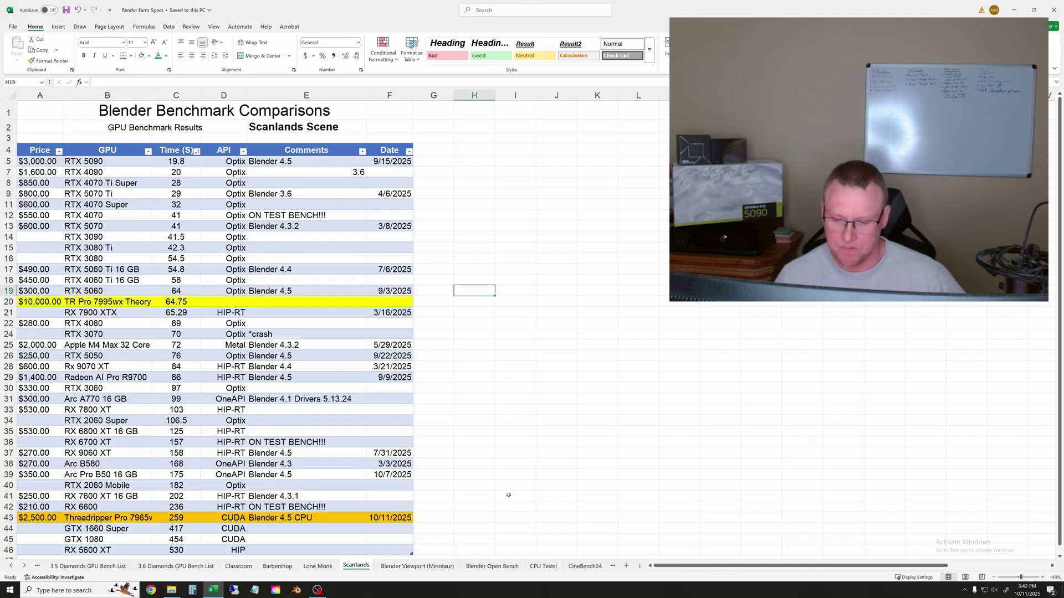
- Show the Blender Open Bench sheet and inspect the F17 SUM formula totalling the Threadripper's 754
click(483, 566)
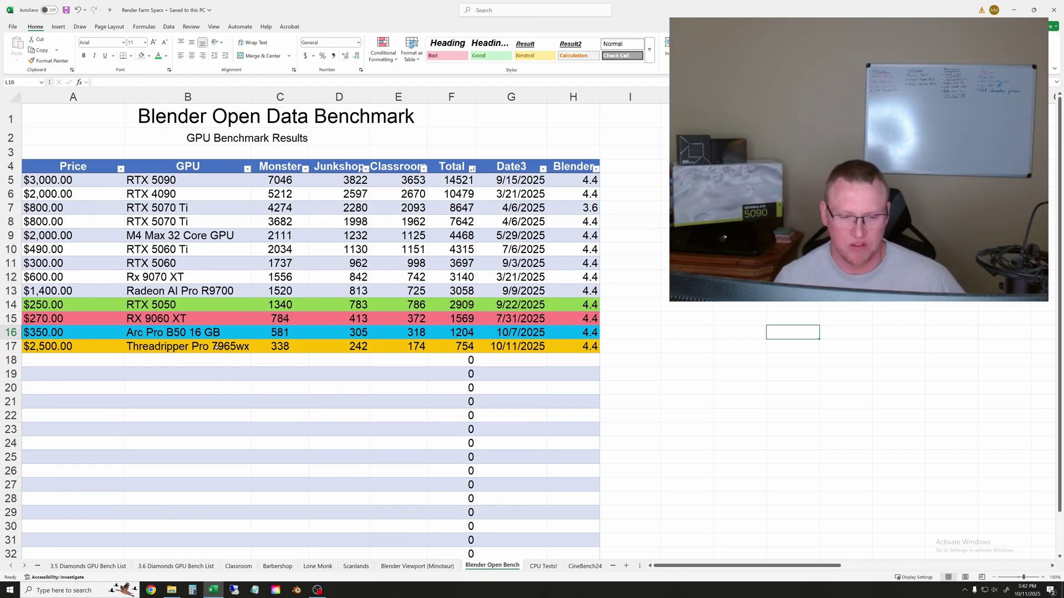
click(463, 350)
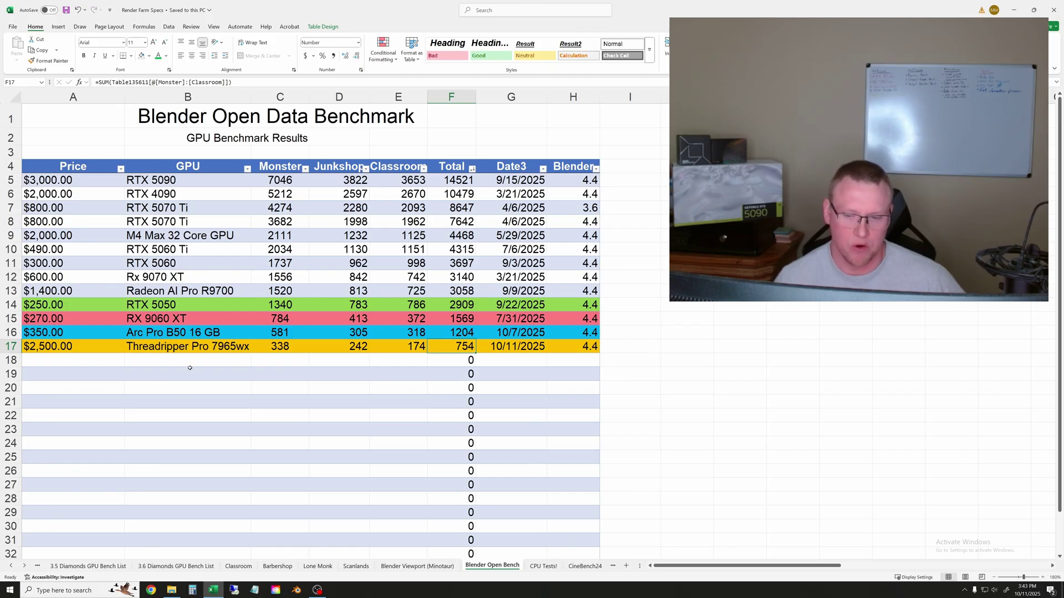
click(729, 357)
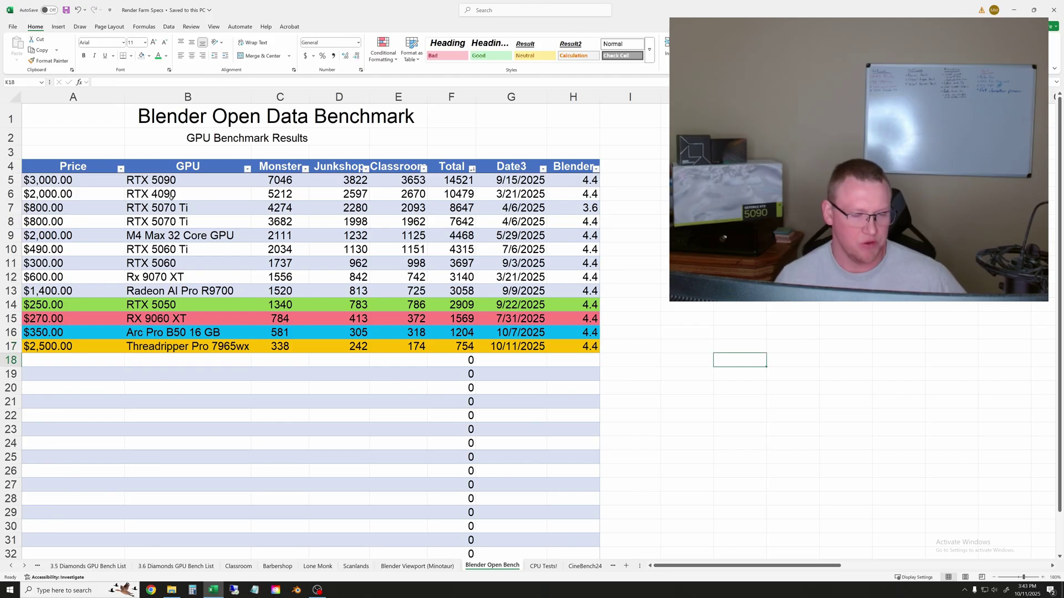